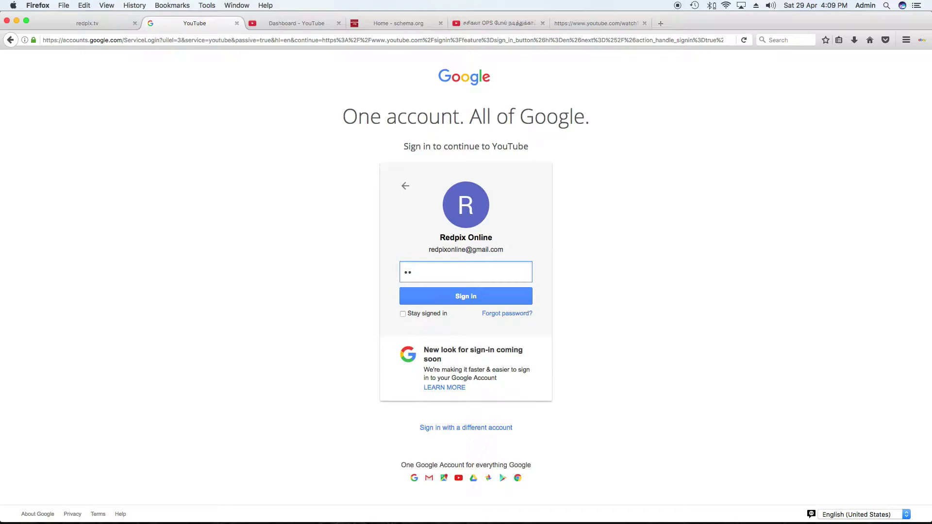
Step: Clear the mistyped password and re-enter the account password to sign in to YouTube
type("•••")
key("BackSpace")
key("BackSpace")
key("BackSpace")
key("BackSpace")
key("BackSpace")
key("BackSpace")
type("•••••••••••••••")
key("Return")
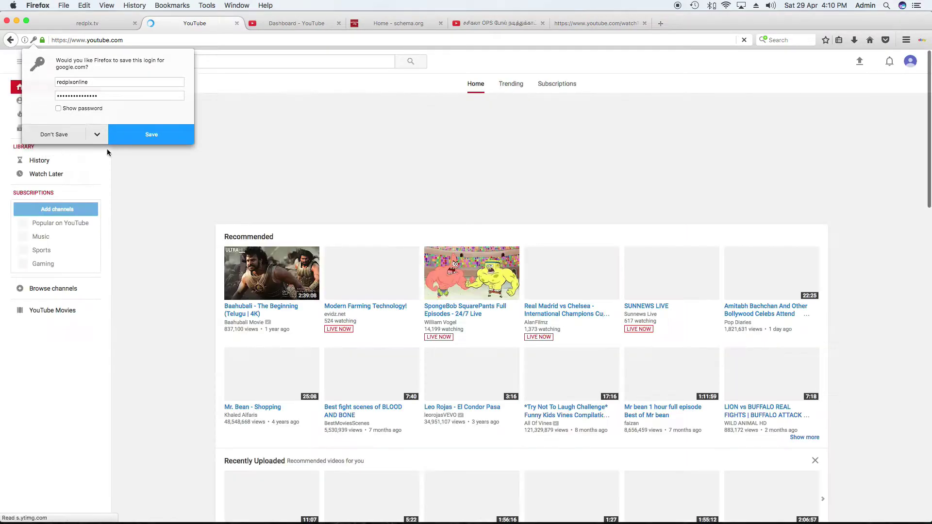
Step: Dismiss Firefox's save-login offer and open the channel's Video Manager list via My channel
left_click(55, 136)
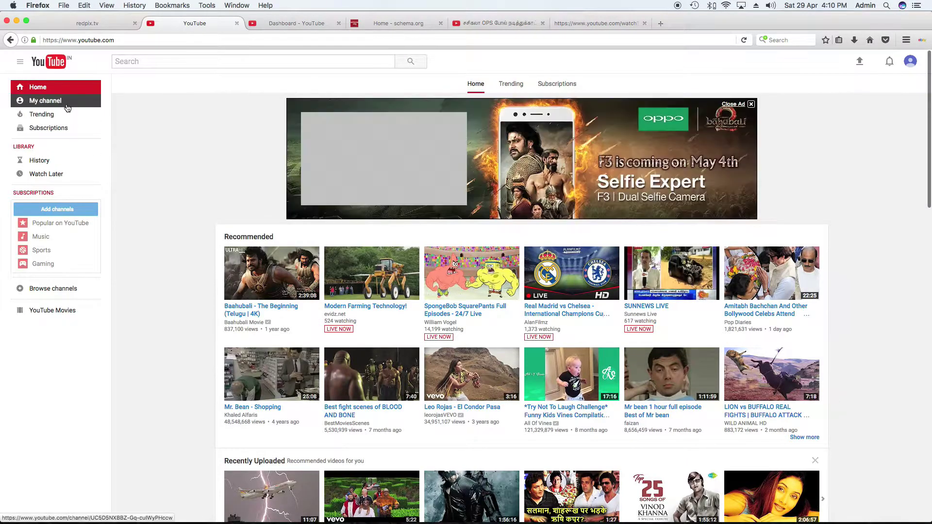
left_click(67, 107)
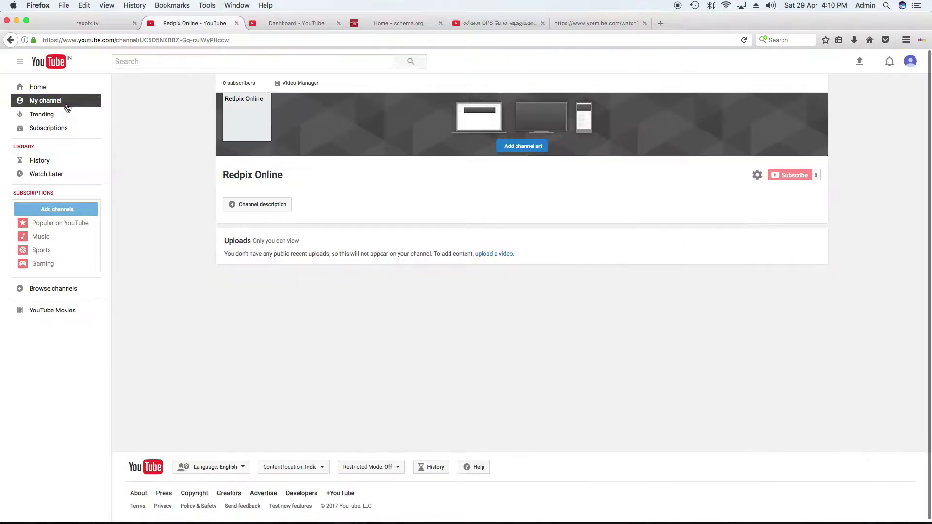
left_click(290, 86)
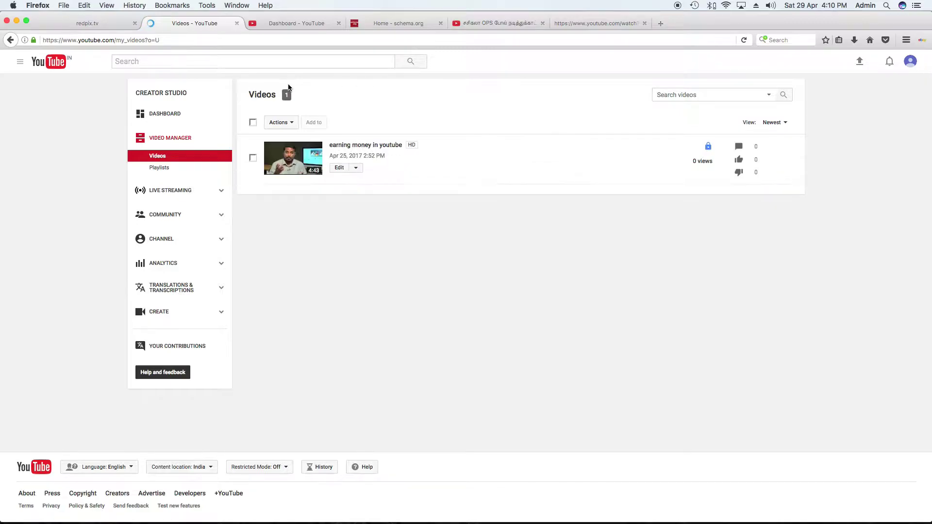
Step: Set the channel's Upload defaults privacy to Private, save, and return to the video list
left_click(168, 241)
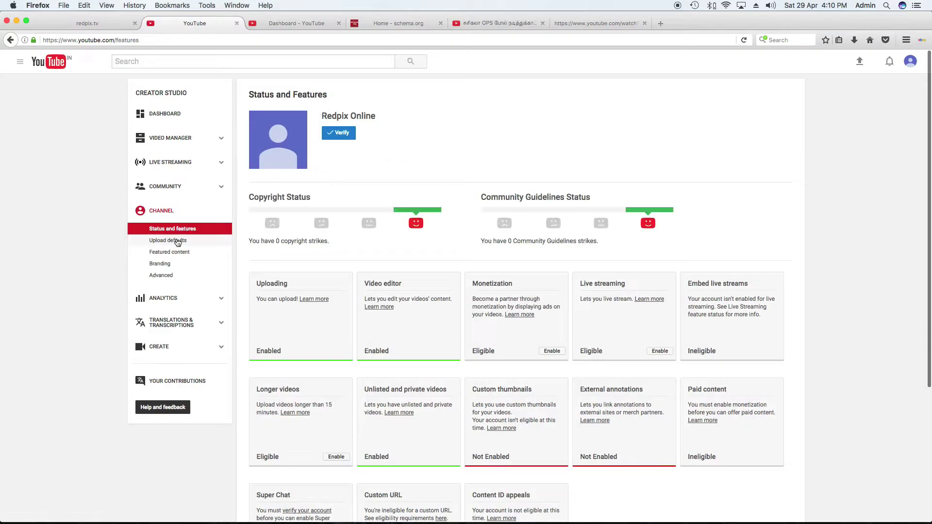
left_click(179, 242)
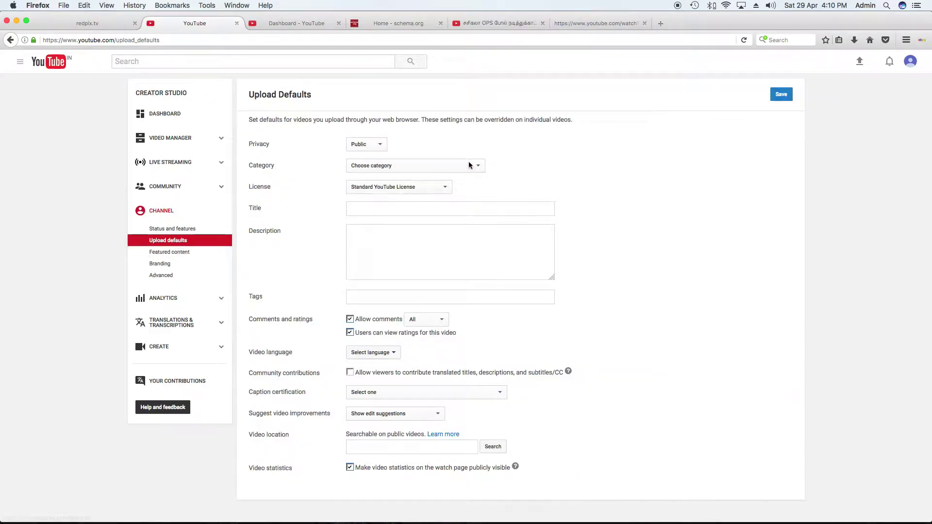
left_click(376, 144)
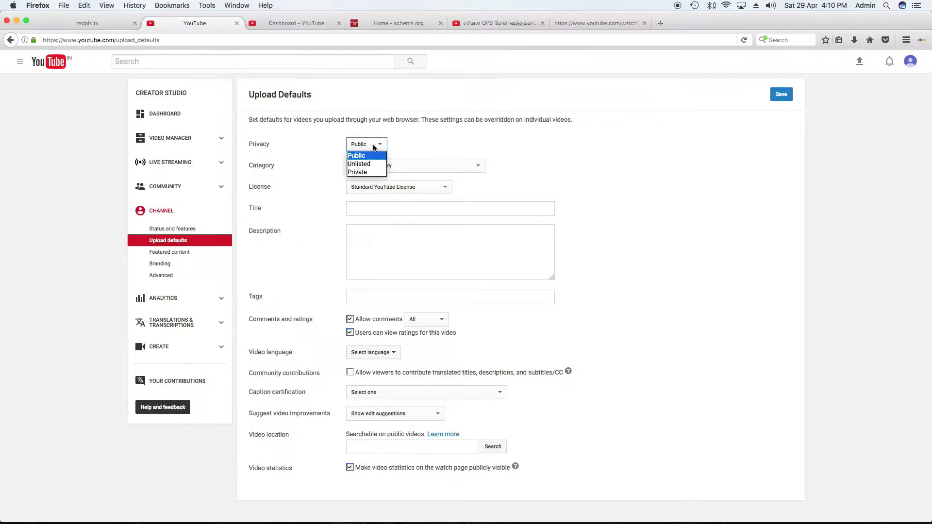
left_click(362, 172)
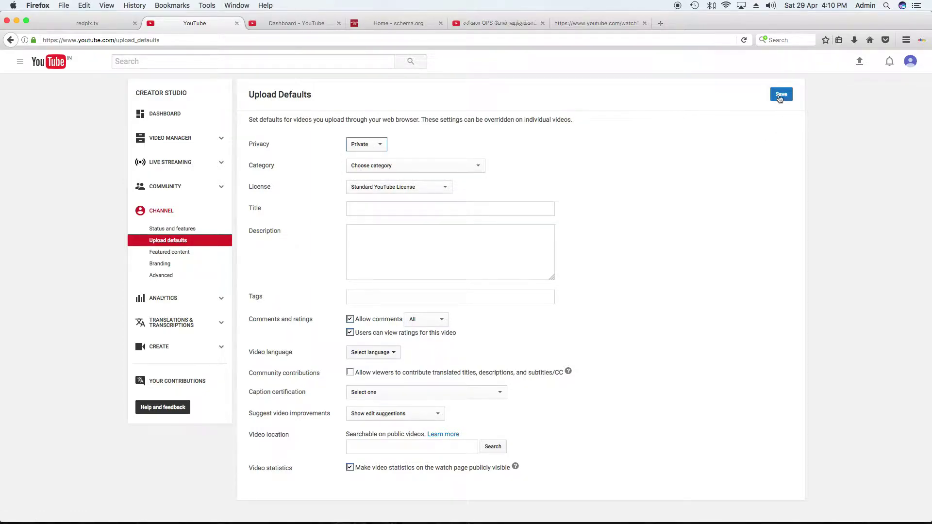
scroll(411, 242, "down", 3)
scroll(409, 243, "up", 3)
left_click(373, 145)
left_click(374, 156)
left_click(381, 146)
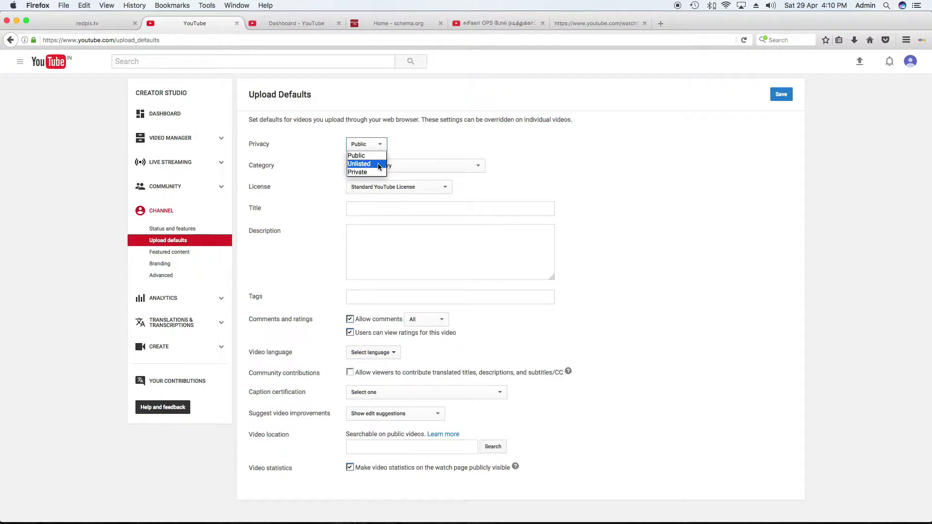
left_click(375, 172)
left_click(779, 97)
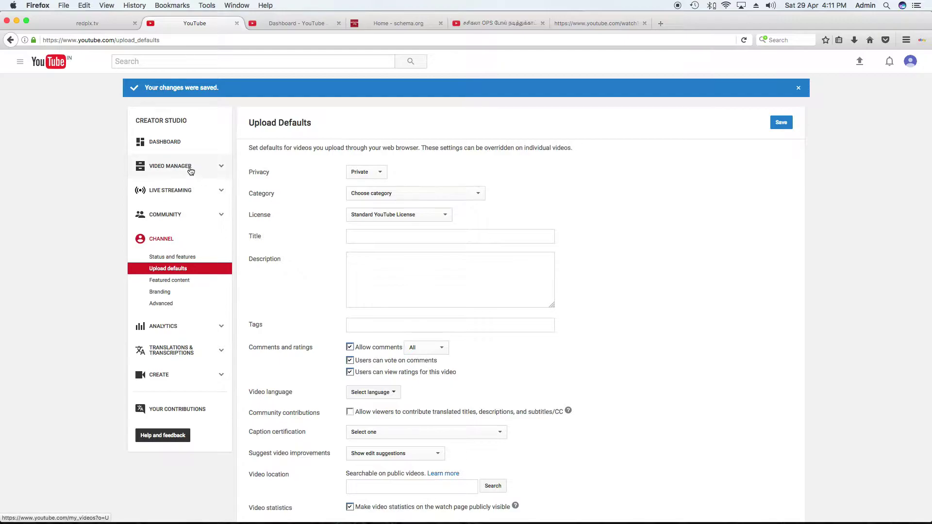
left_click(184, 170)
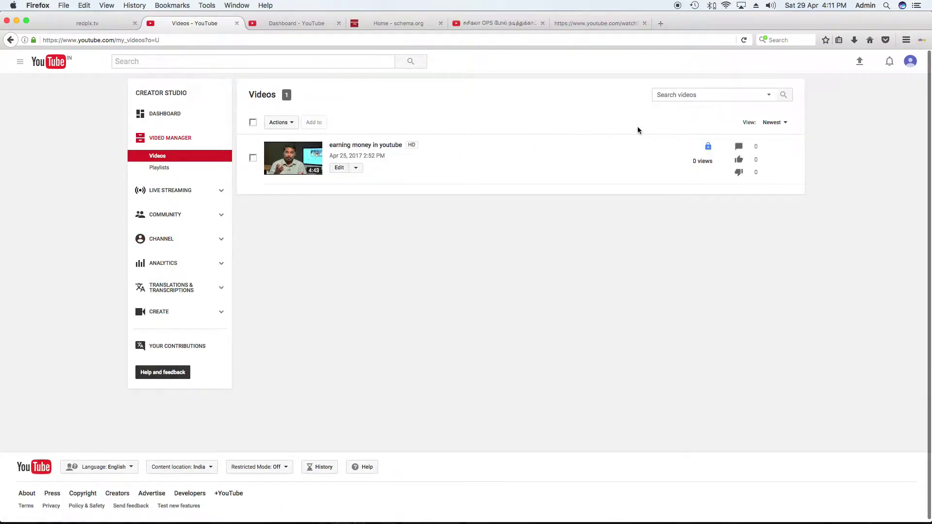
Step: Upload Creating Channel.mov from the upload page and confirm its details with Done
left_click(858, 63)
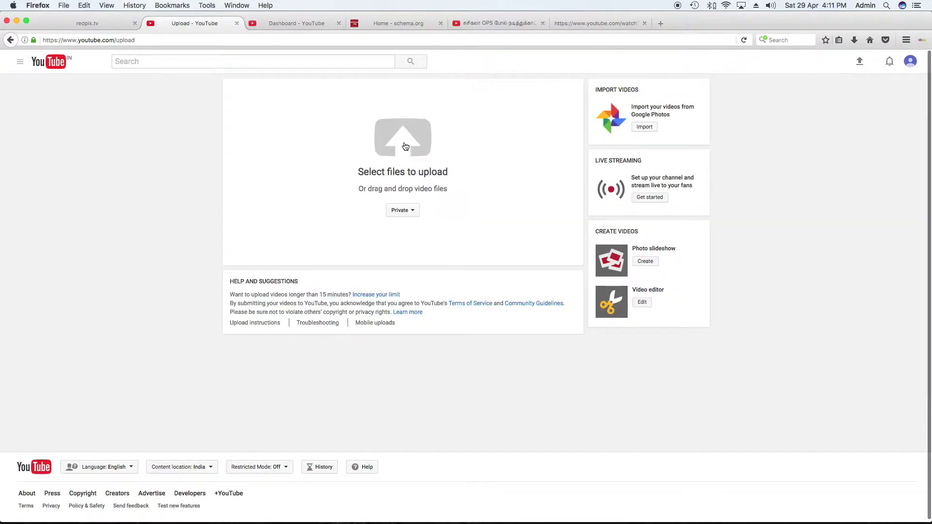
left_click(408, 146)
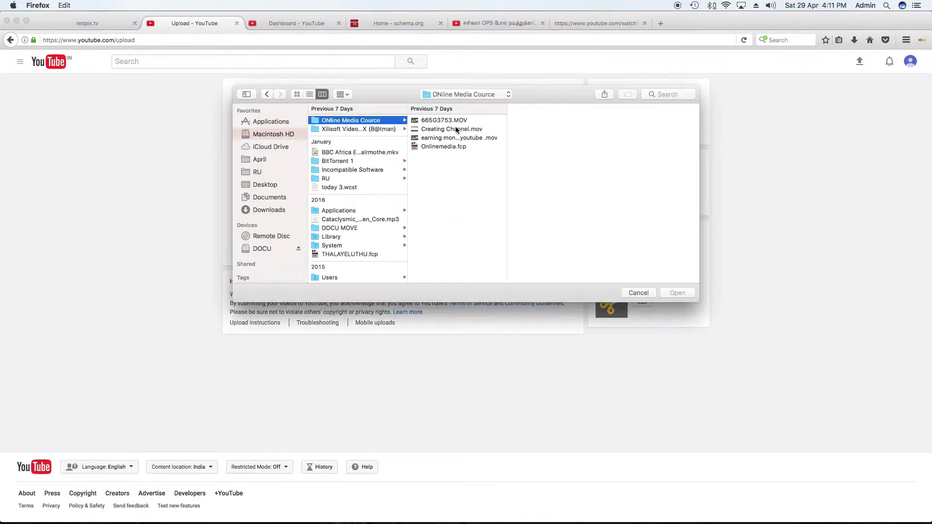
left_click(455, 130)
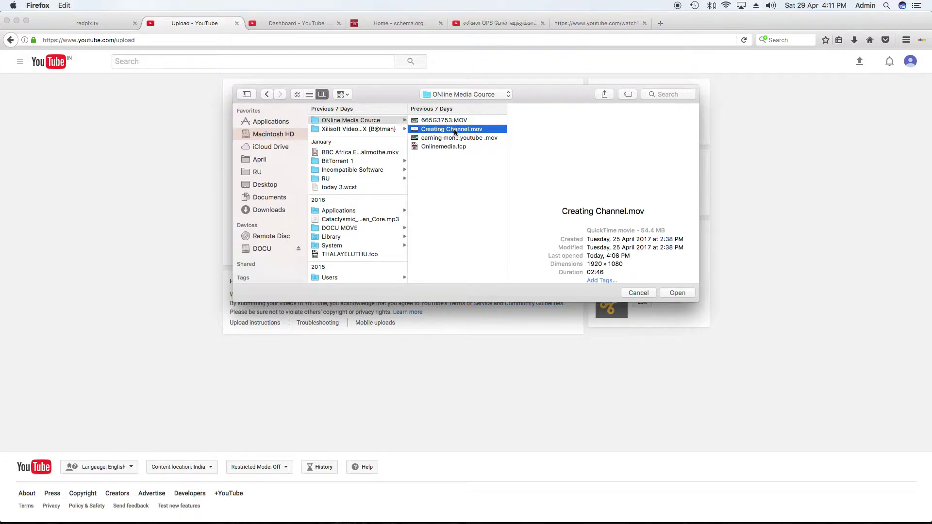
left_click(682, 292)
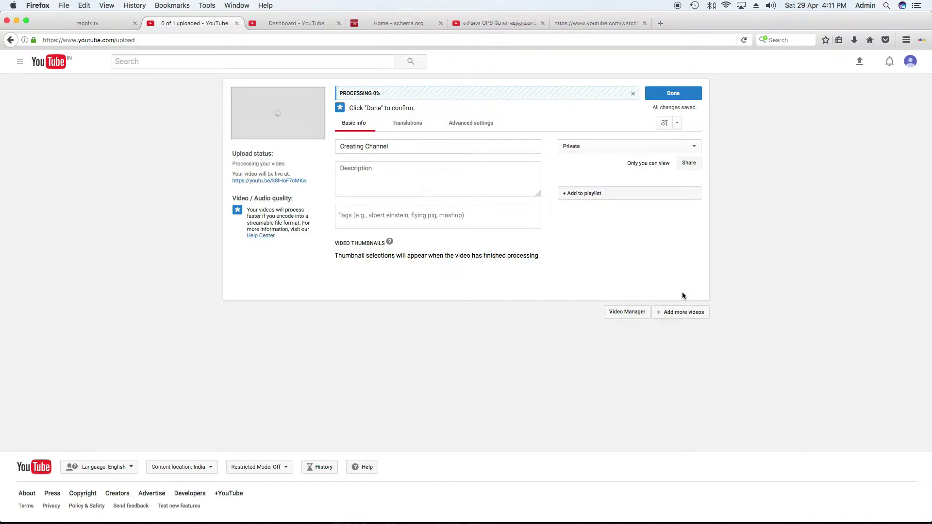
left_click(676, 96)
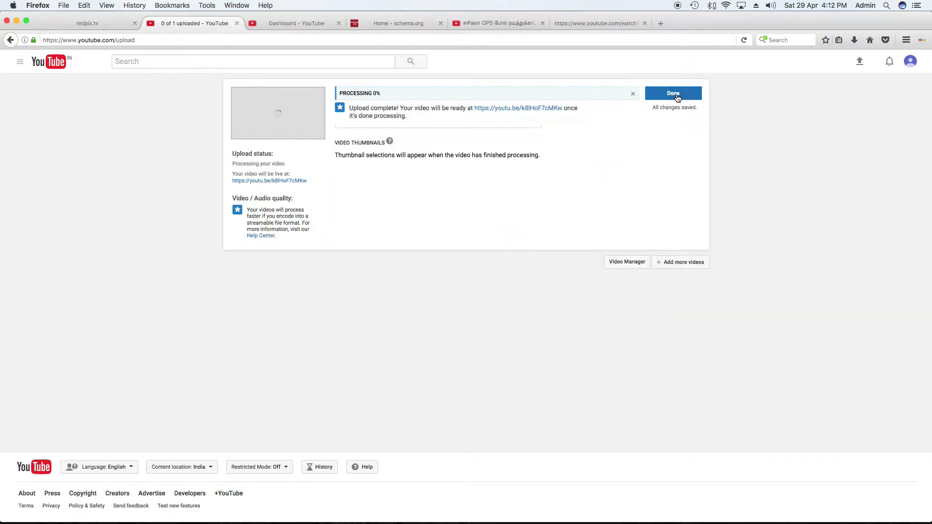
Step: Switch to the Red Pix 24x7 video tab, view its quality settings, and start playback
left_click(321, 22)
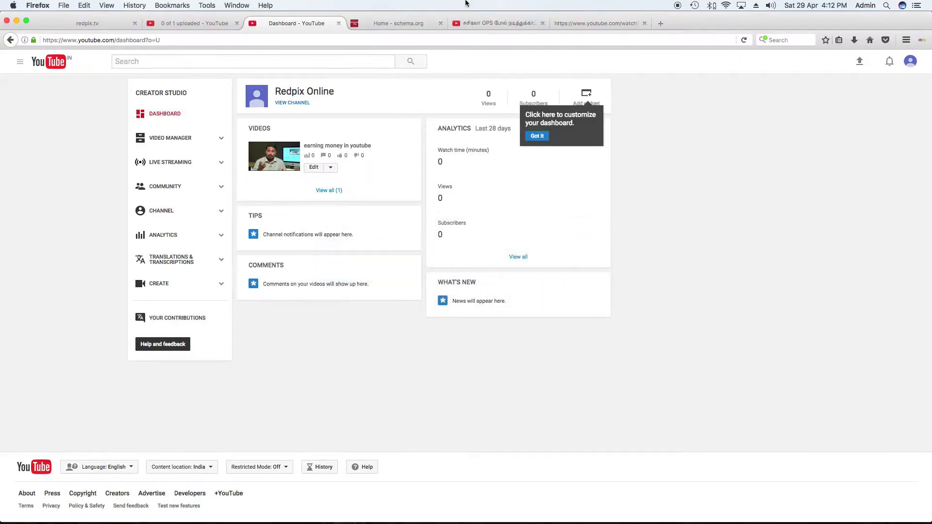
left_click(491, 22)
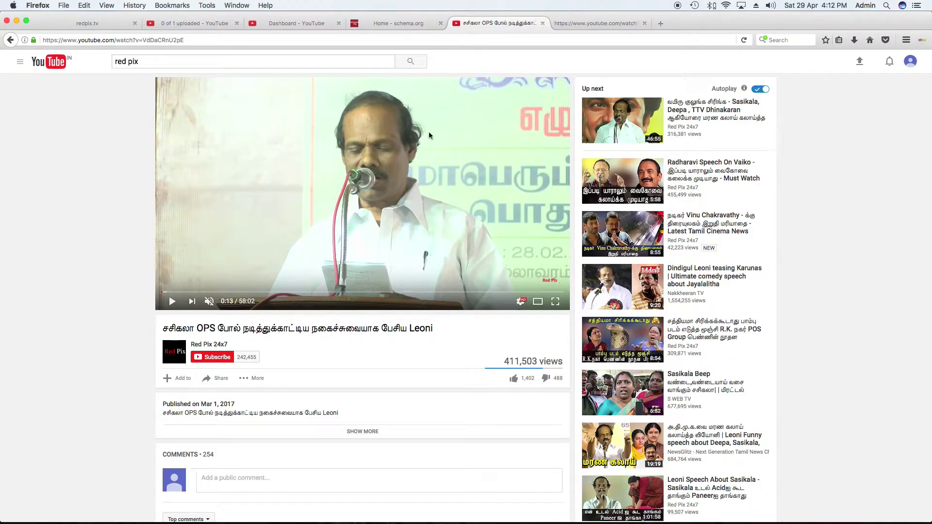
left_click(522, 302)
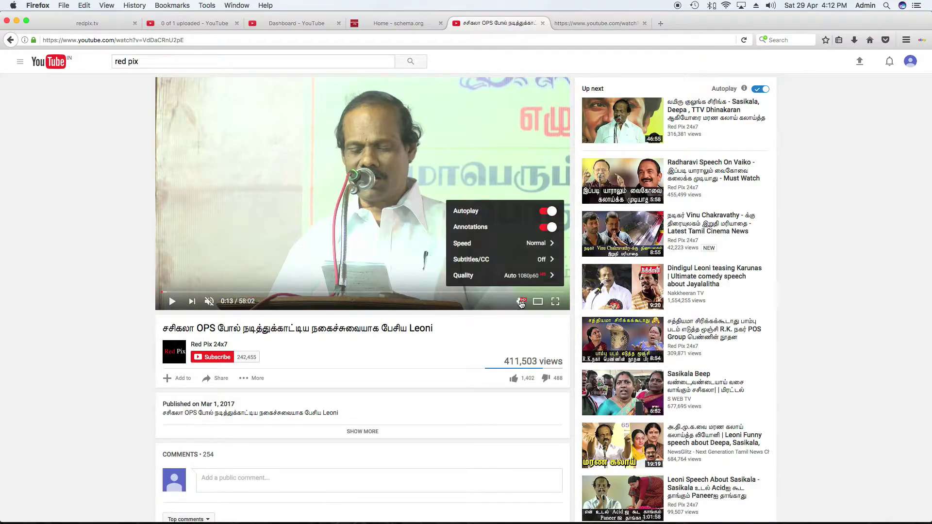
left_click(523, 276)
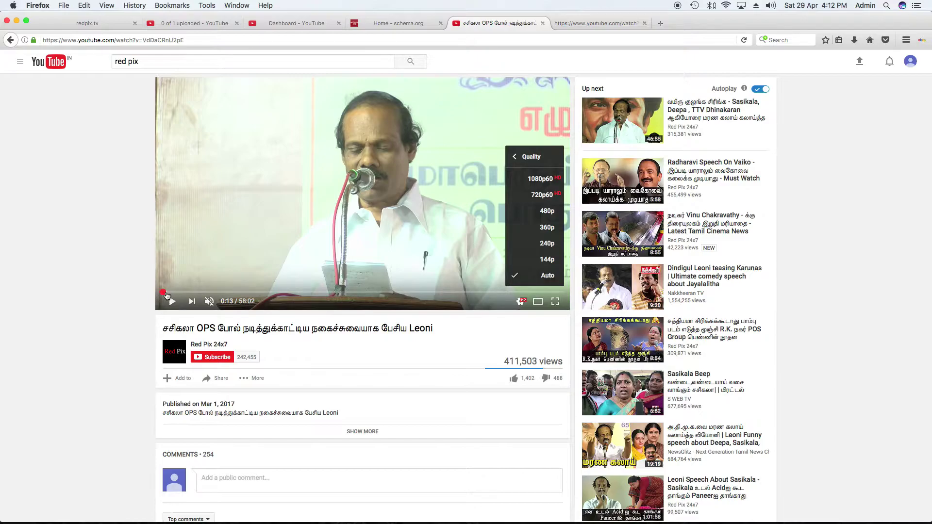
left_click(171, 302)
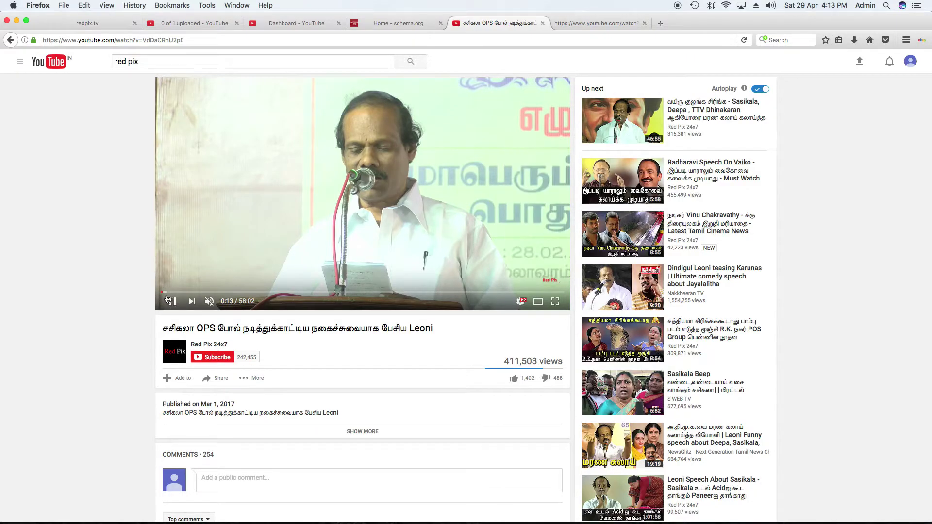
Step: Pause the Red Pix video at 0:13 and return to the upload progress tab
left_click(172, 301)
left_click(208, 22)
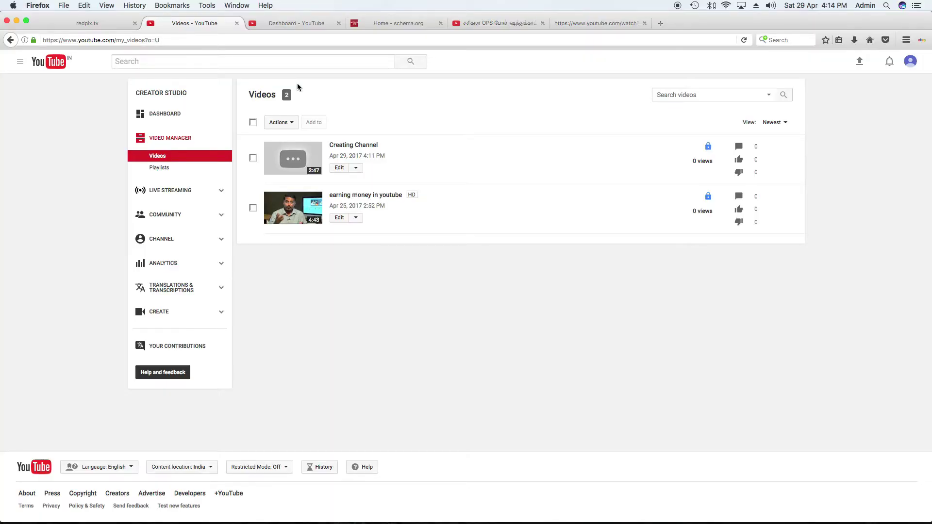
Step: Enable monetization under Channel > Status and features and start the application
left_click(179, 239)
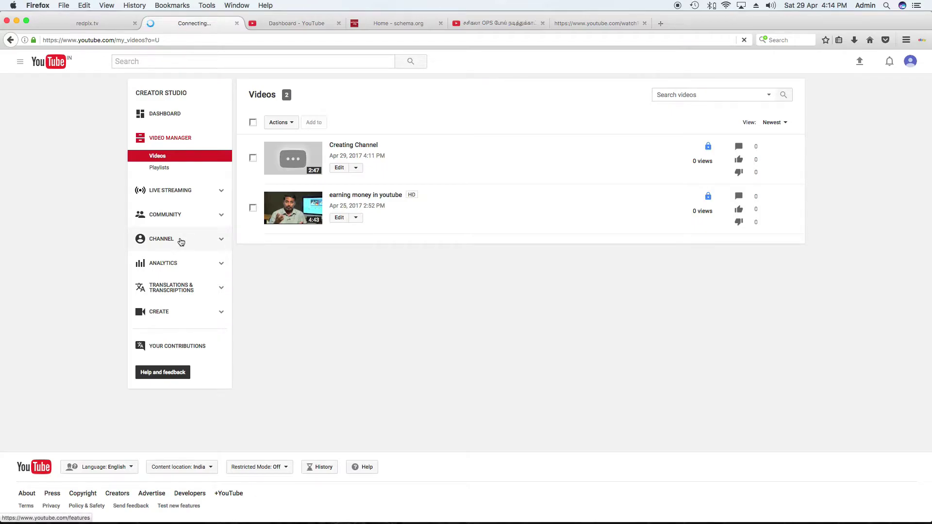
scroll(519, 282, "down", 2)
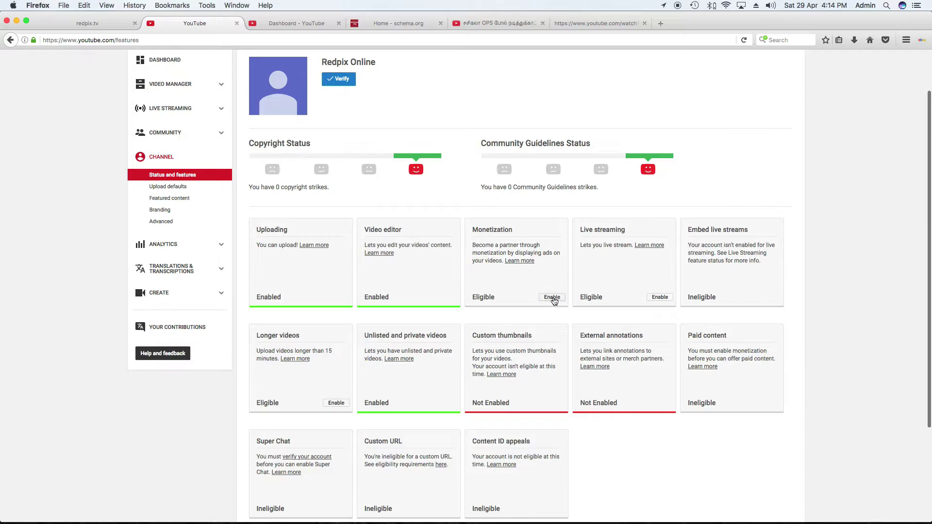
left_click(553, 297)
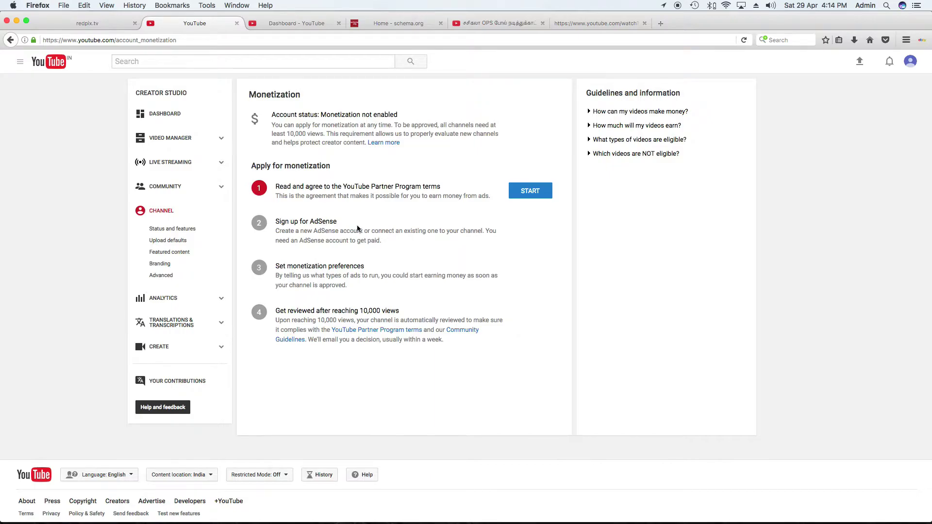
left_click(523, 199)
Step: Read through the Partner Program terms, tick the agreement boxes, and accept them
scroll(464, 233, "down", 3)
scroll(463, 233, "up", 3)
scroll(457, 236, "down", 1)
scroll(457, 237, "down", 4)
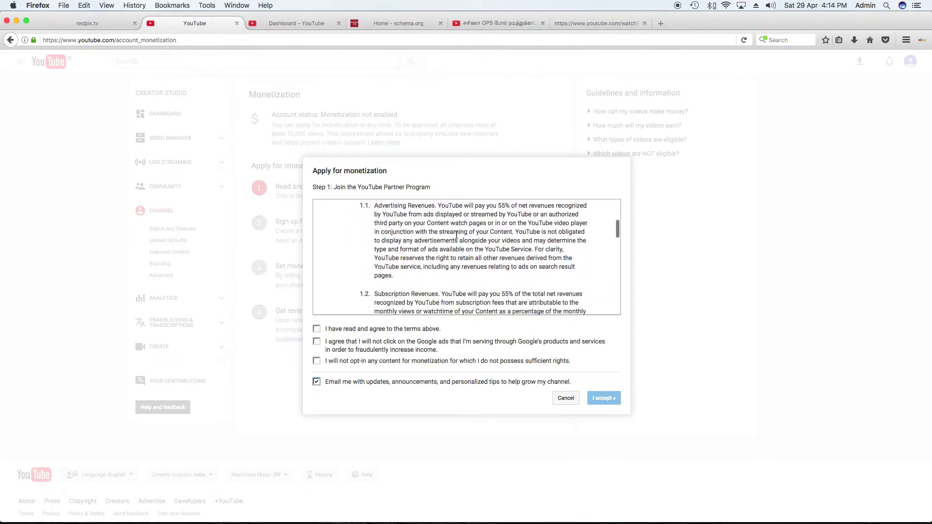
scroll(457, 235, "down", 8)
scroll(456, 237, "down", 10)
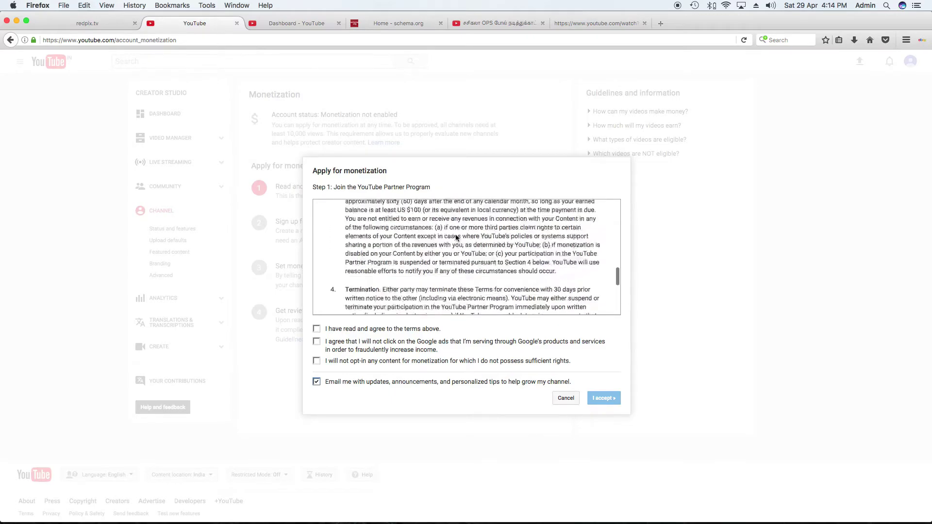
left_click(316, 329)
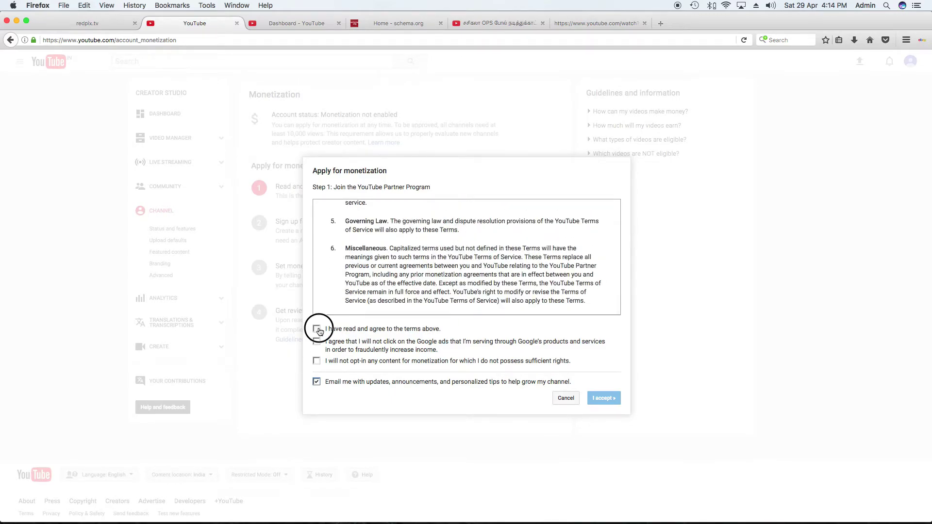
left_click(316, 360)
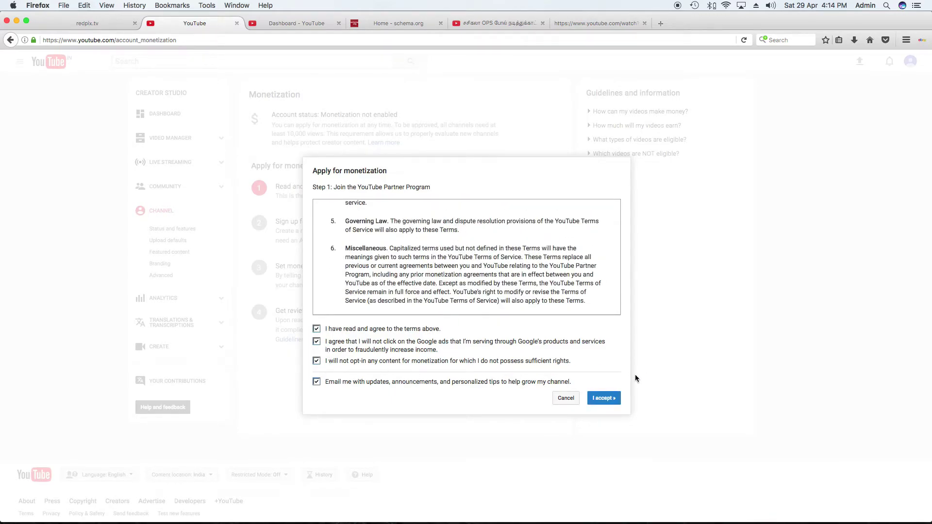
left_click(603, 397)
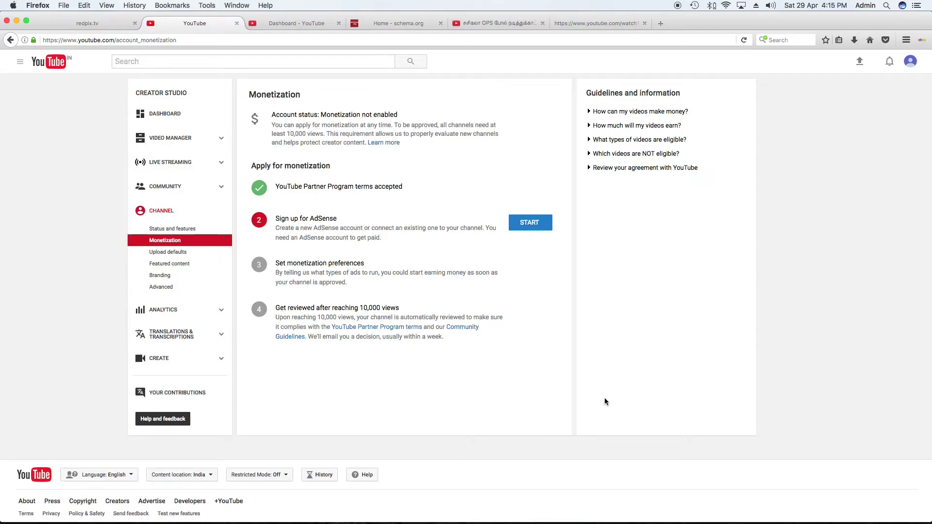
Step: Start the AdSense sign-up from the Monetization page and continue on to AdSense
left_click(534, 223)
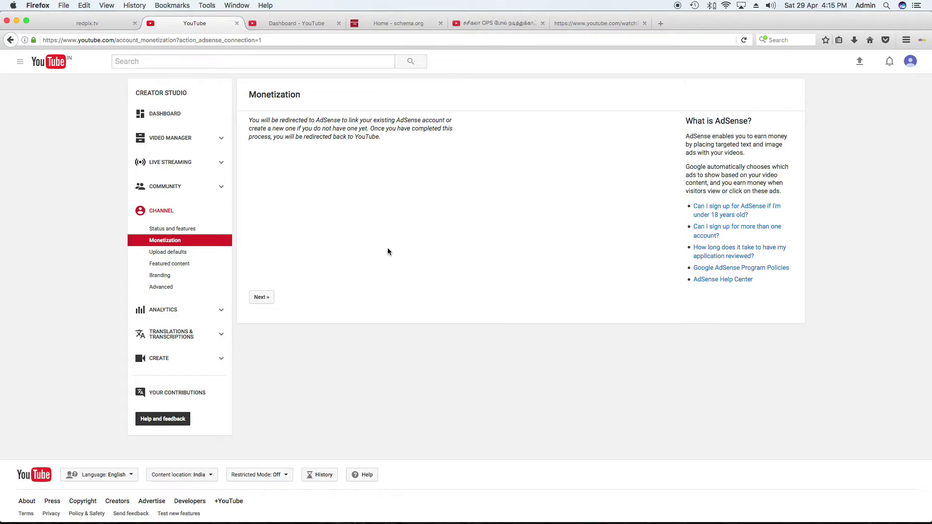
left_click(262, 298)
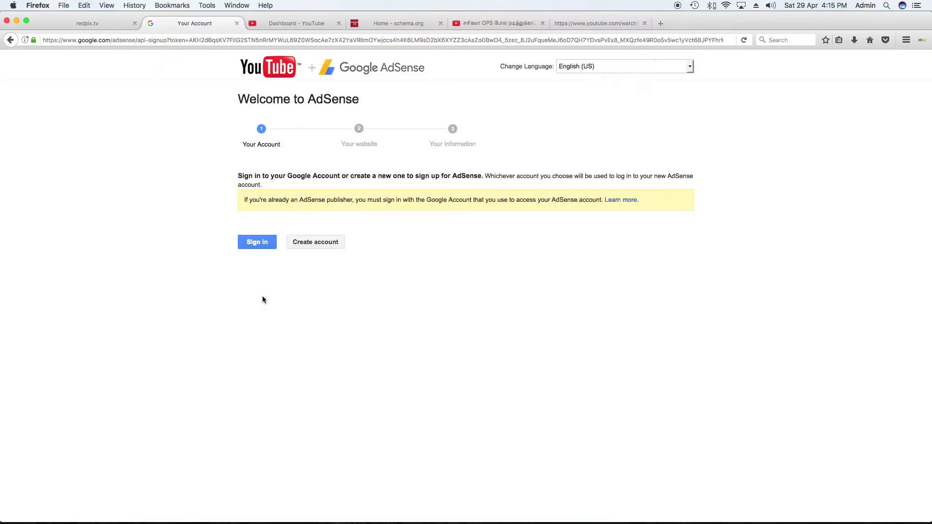
Step: Sign in to AdSense with the Google account and continue past the website step
left_click(255, 243)
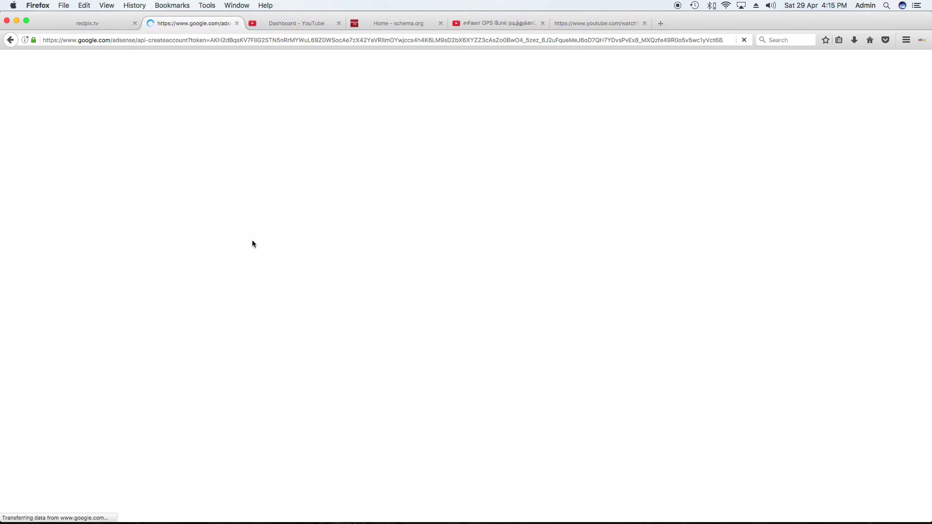
left_click(270, 263)
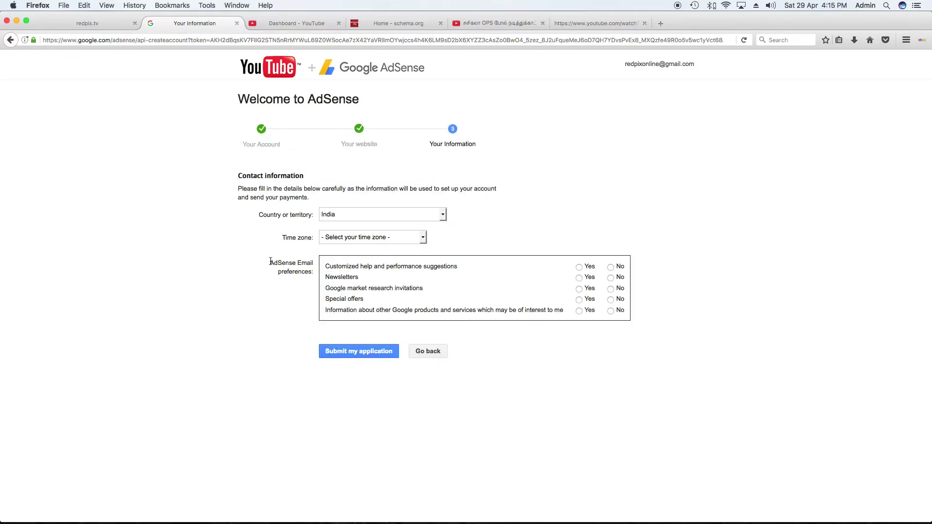
left_click(367, 352)
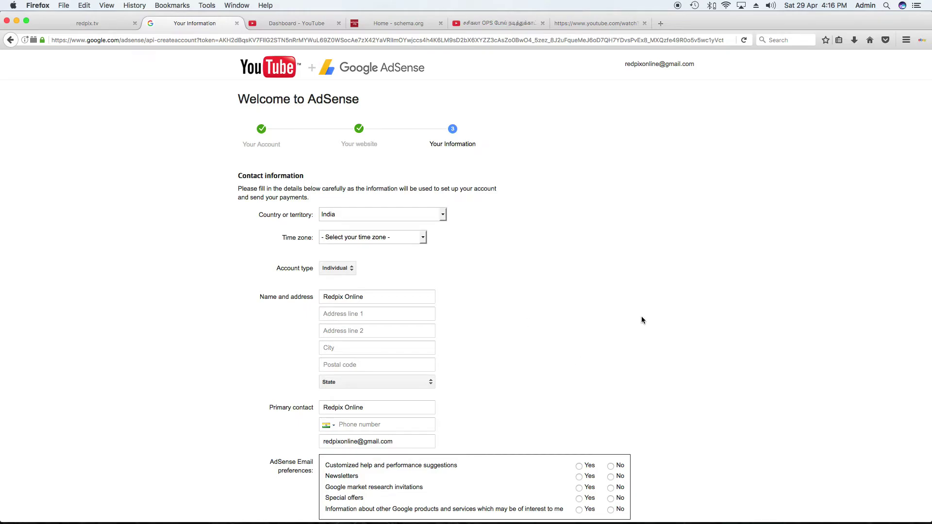
Step: Answer Yes to all five AdSense email preferences
scroll(642, 320, "down", 2)
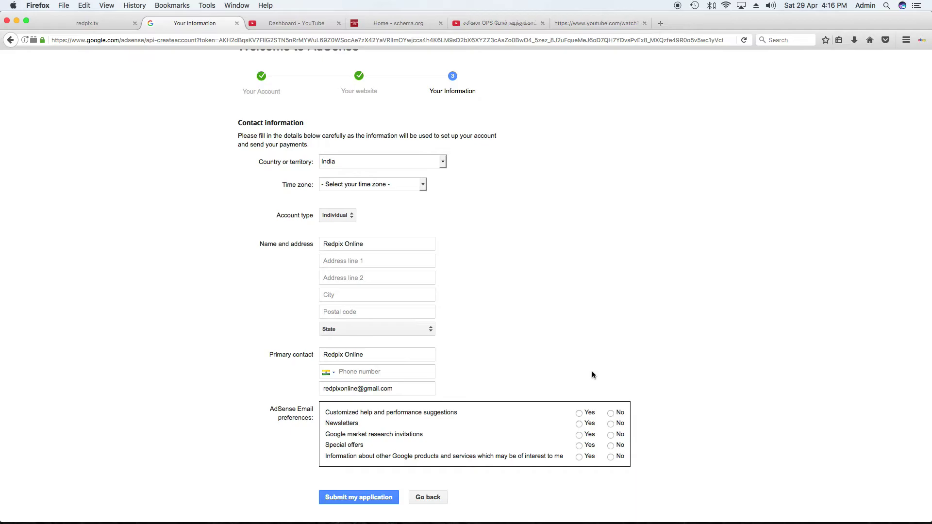
left_click(578, 413)
left_click(578, 424)
left_click(579, 435)
left_click(579, 445)
left_click(578, 457)
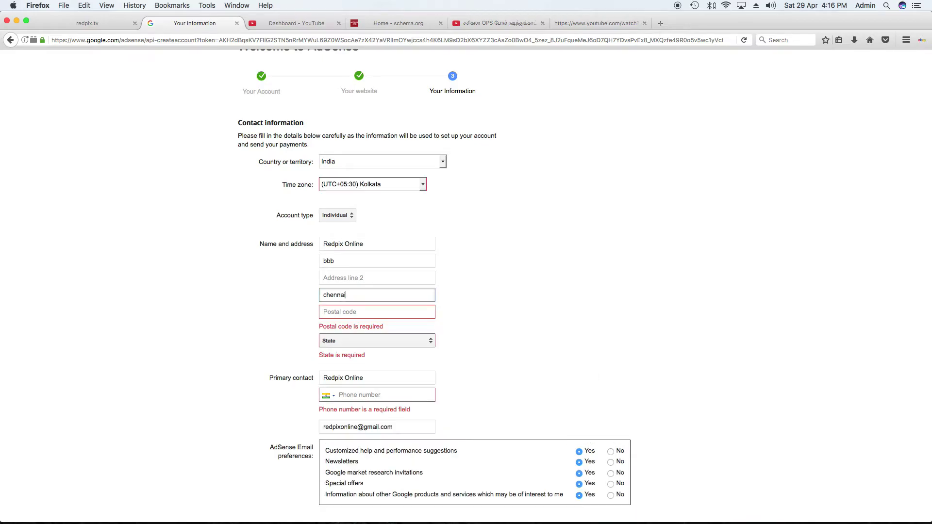
Step: Enter the postal code, choose Tamil Nadu as the state, and begin the phone number
left_click(339, 311)
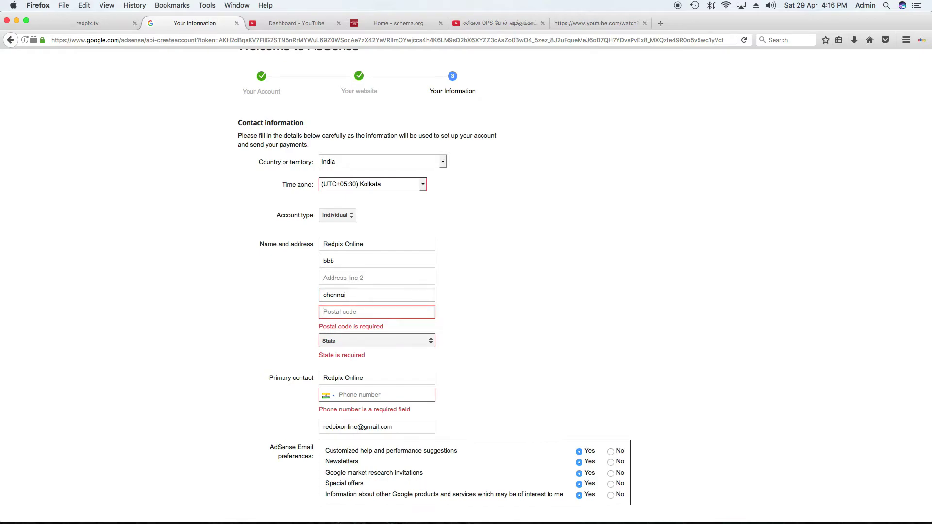
type("60")
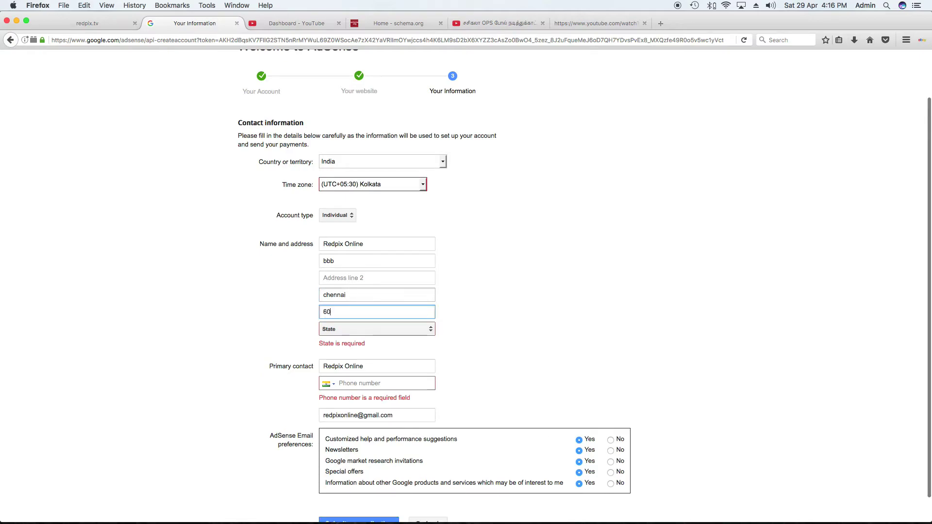
type("00034")
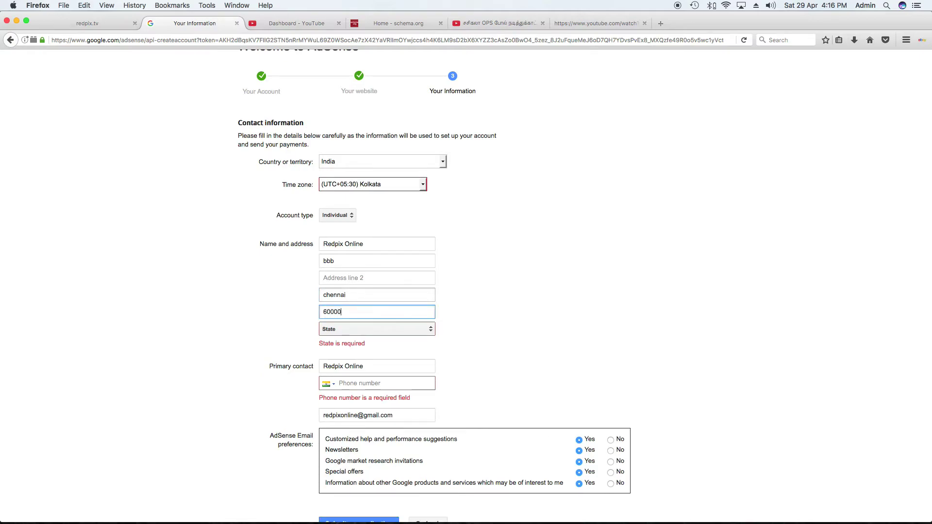
left_click(359, 329)
scroll(360, 334, "down", 8)
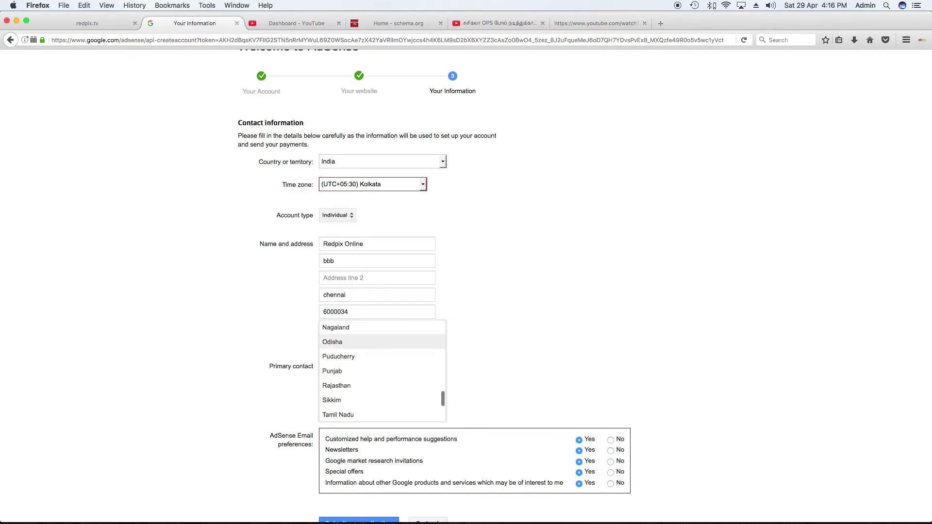
left_click(367, 414)
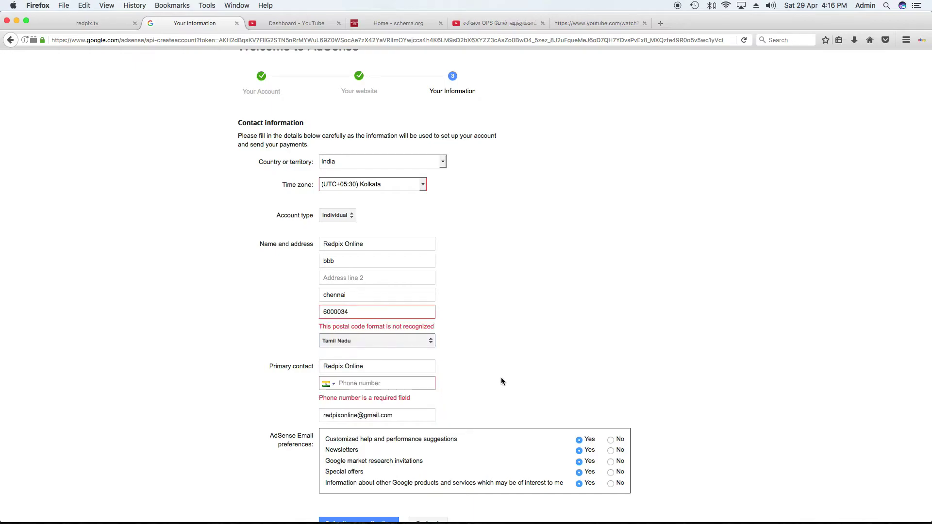
scroll(502, 377, "down", 1)
left_click(365, 350)
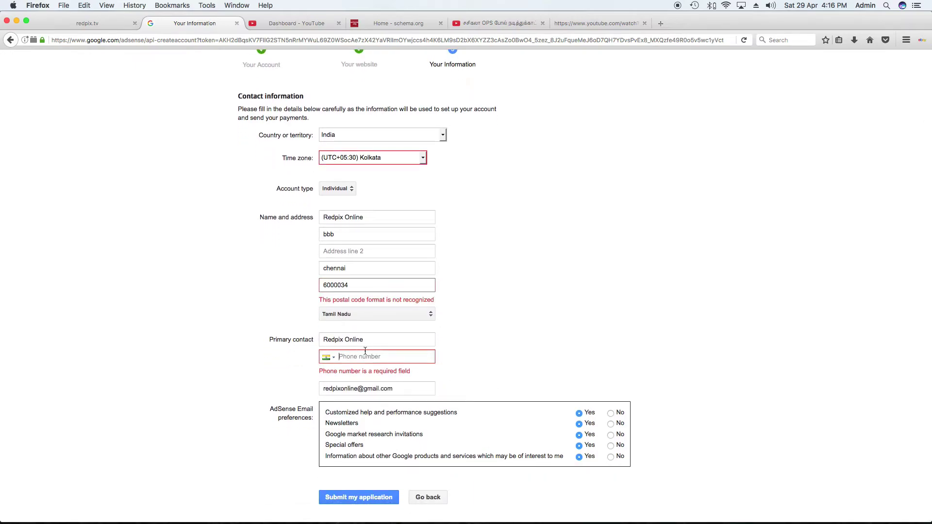
type("9")
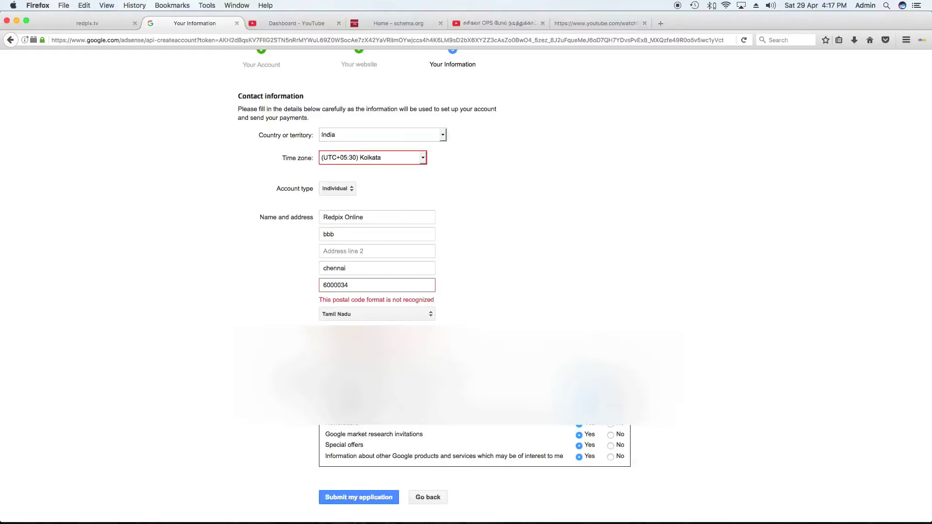
Step: Remove the extra digit from the postal code and submit the AdSense application
scroll(348, 176, "up", 1)
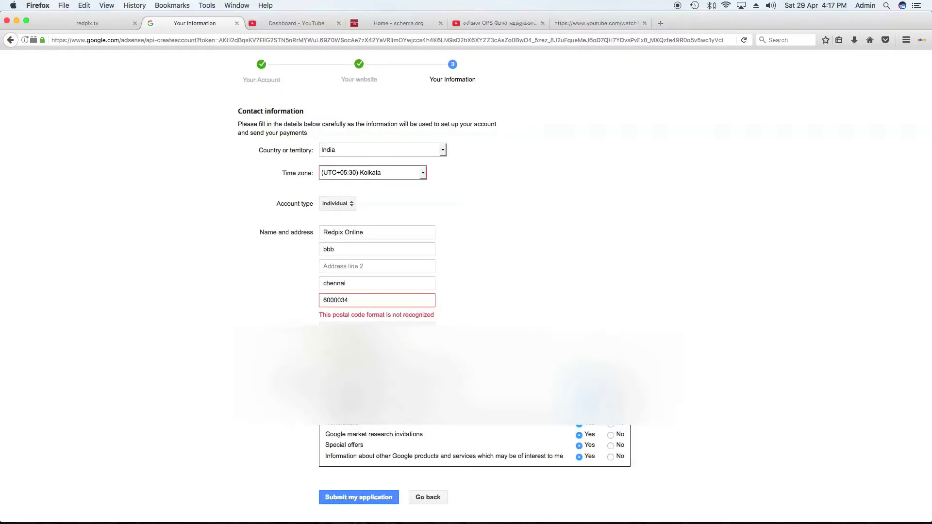
left_click(359, 299)
key("BackSpace")
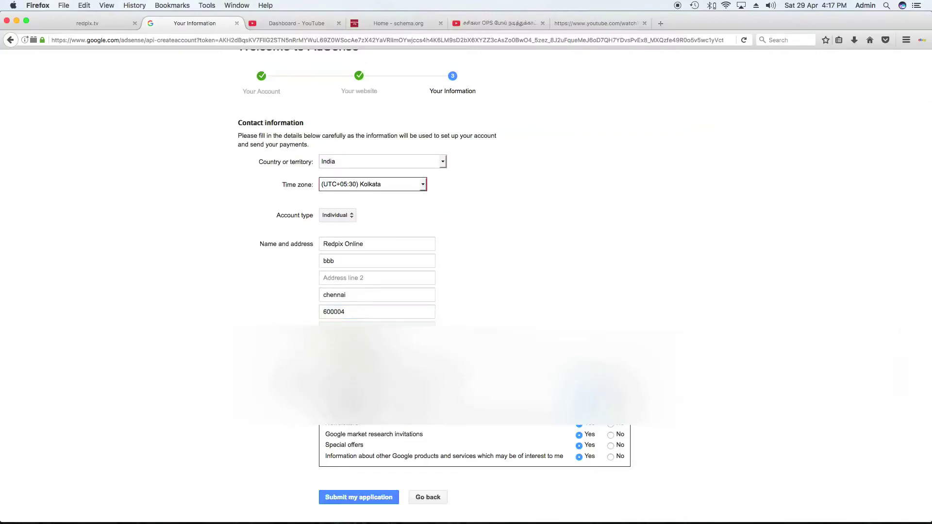
left_click(365, 499)
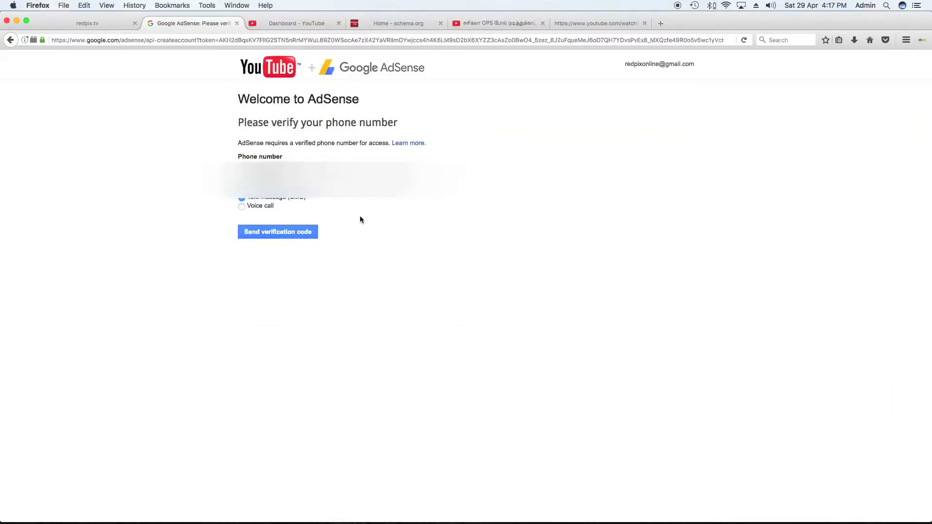
Step: Verify the phone number with the verification code sent to it
left_click(293, 236)
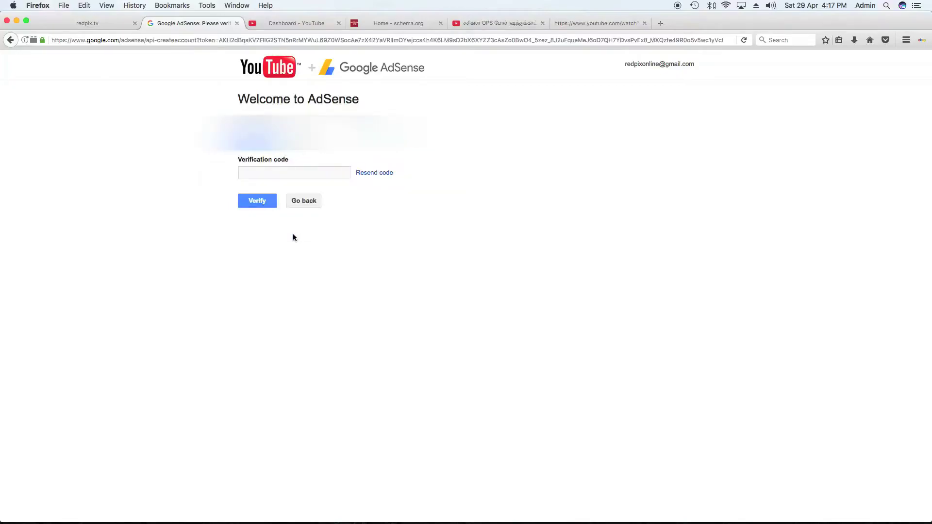
left_click(298, 176)
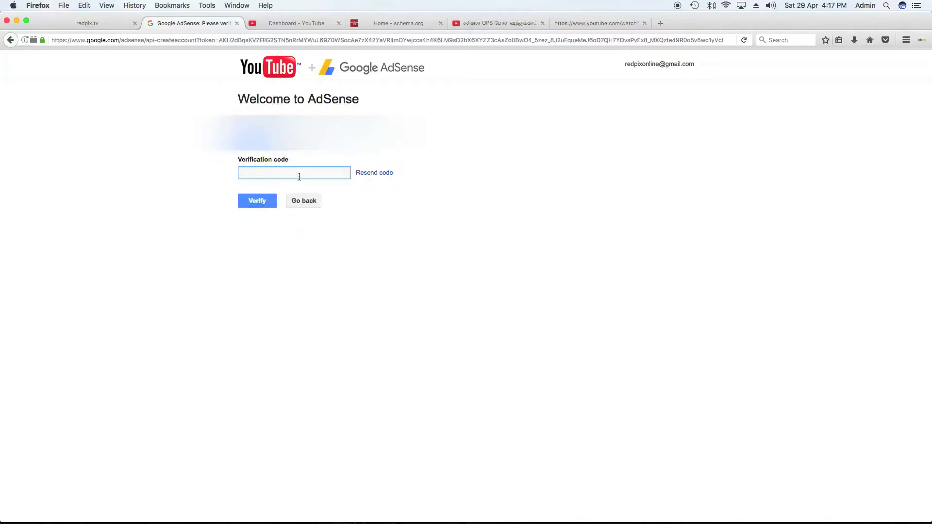
left_click(266, 205)
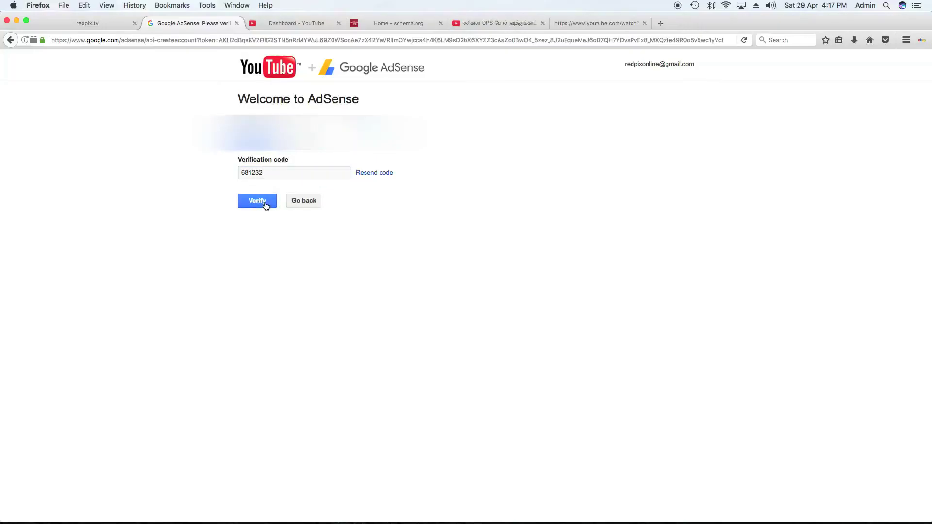
Step: Agree to and accept the AdSense terms and conditions, returning to YouTube's Monetization page
scroll(356, 320, "down", 3)
scroll(356, 320, "down", 15)
left_click(296, 379)
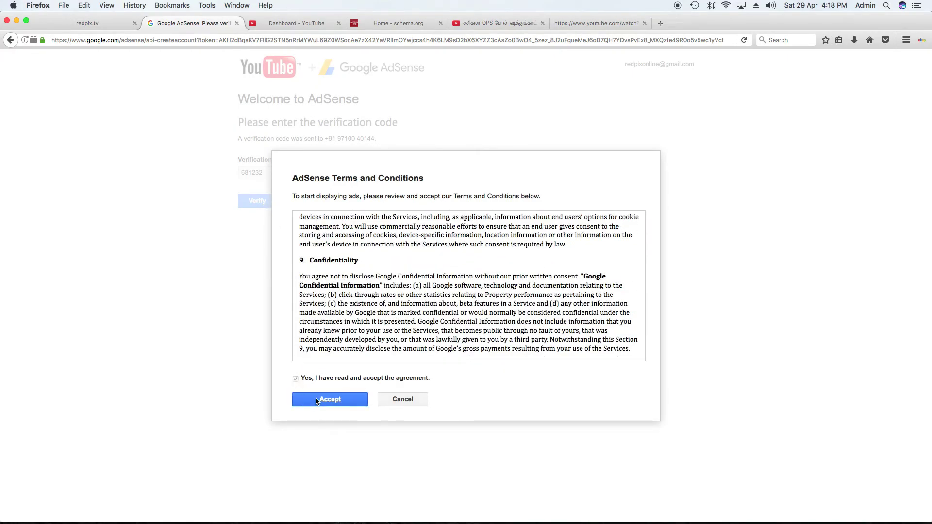
left_click(317, 400)
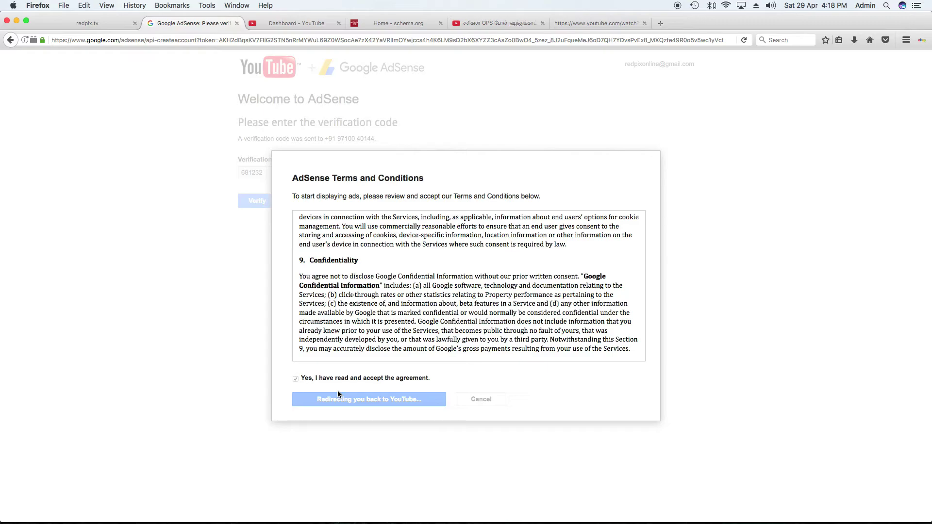
scroll(423, 328, "down", 15)
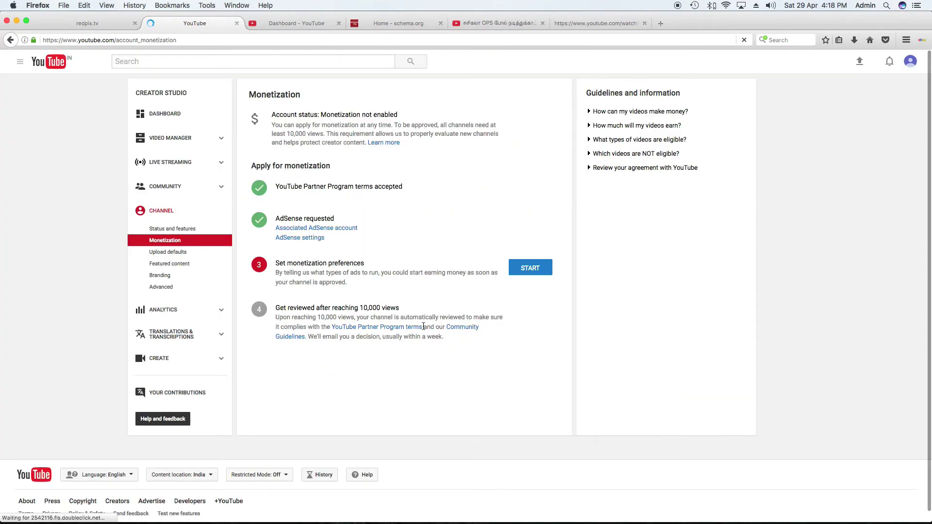
Step: Save monetization for all existing and future videos, noting the 10,000-view review requirement
left_click(542, 274)
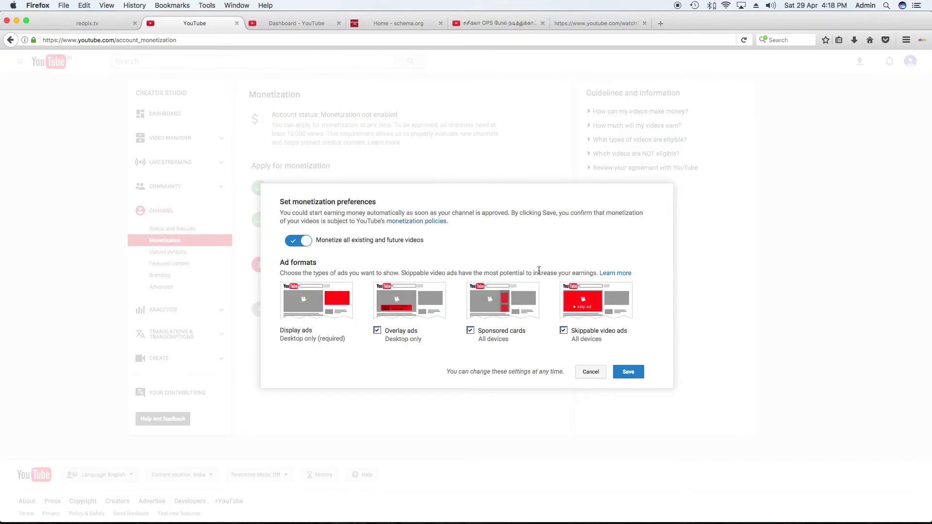
left_click(628, 371)
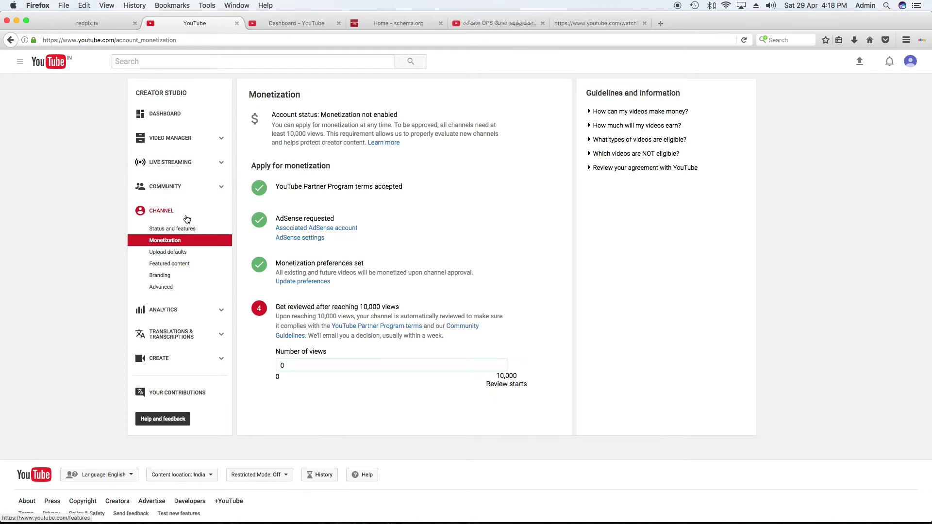
scroll(375, 240, "down", 1)
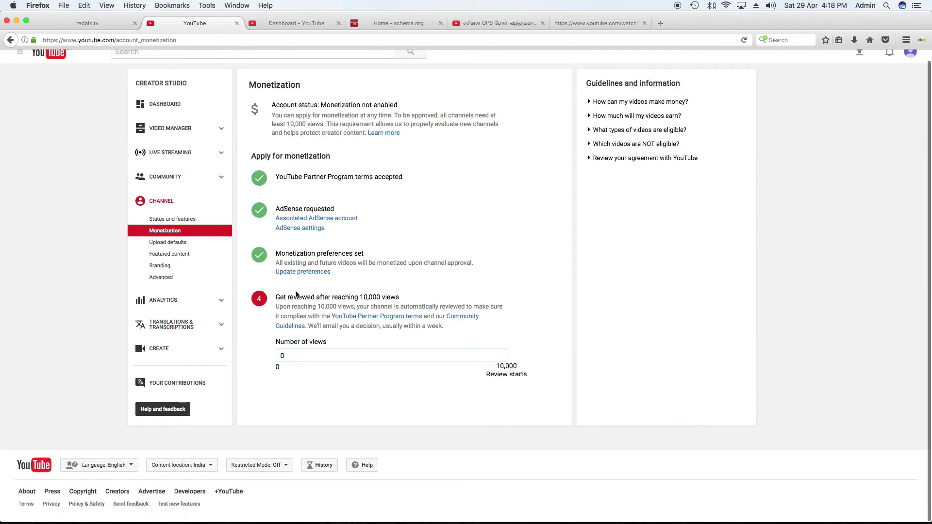
left_click_drag(276, 297, 398, 298)
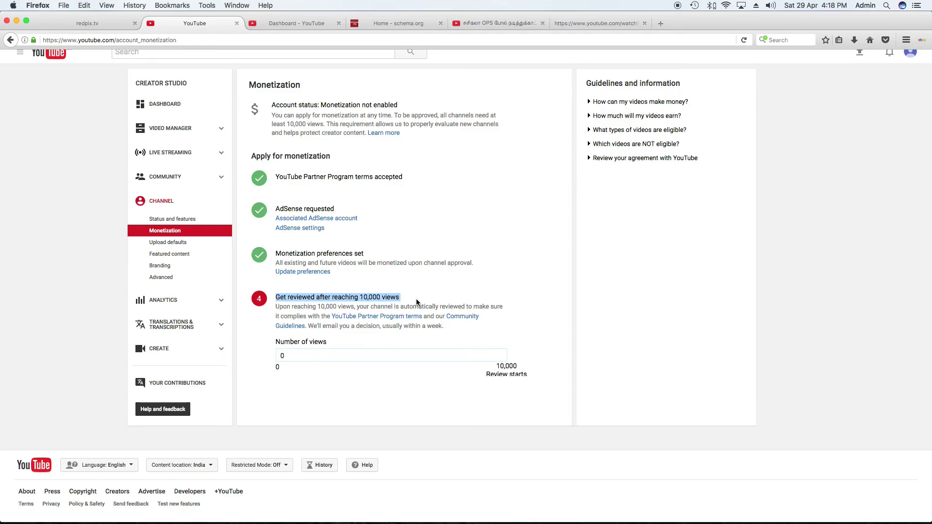
Step: Open Video Manager and scroll through the channel's videos, all marked monetized
left_click(178, 131)
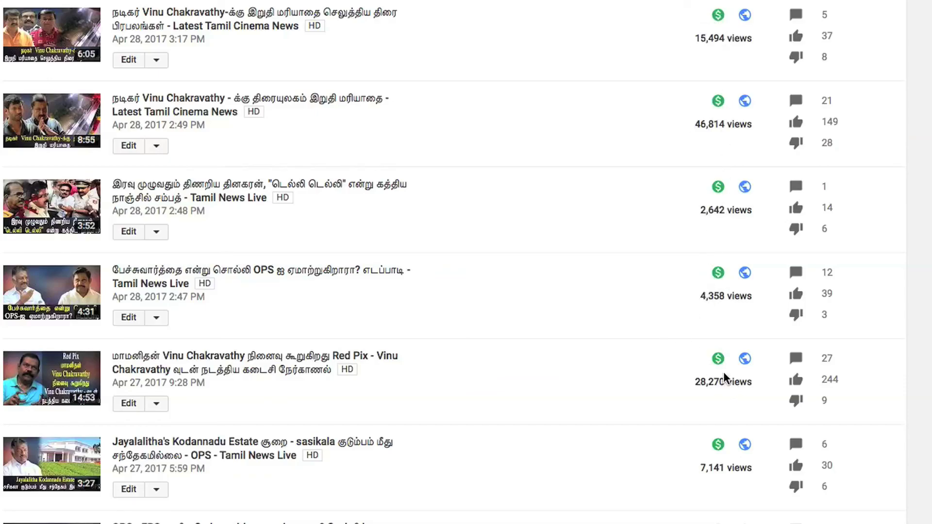
scroll(672, 395, "down", 6)
scroll(670, 393, "down", 1)
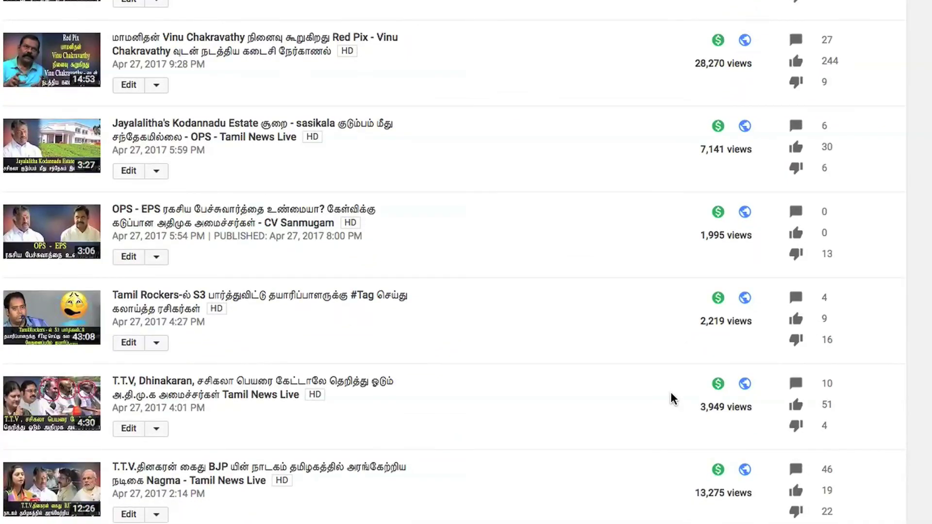